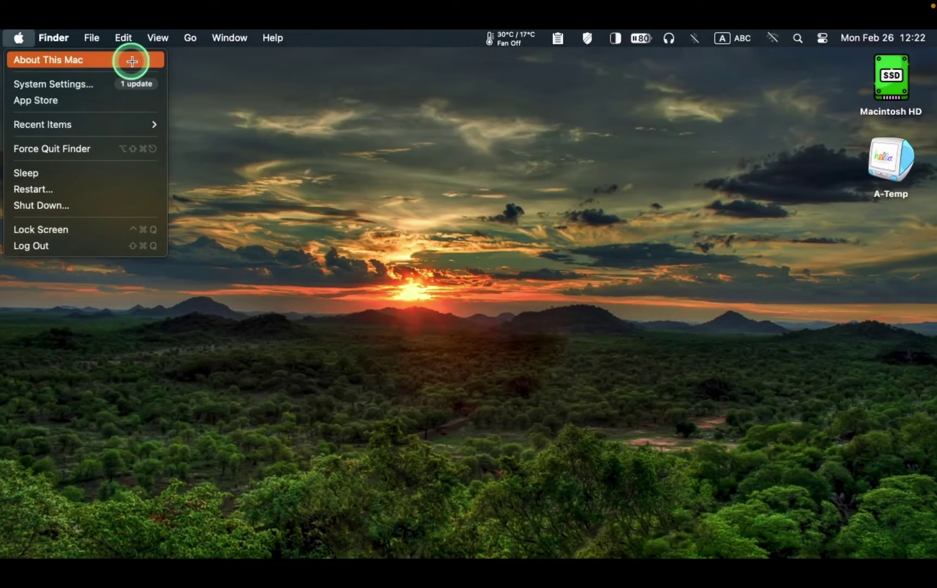
# Open the System Report for this MacBook Pro from About This Mac
pyautogui.click(131, 61)
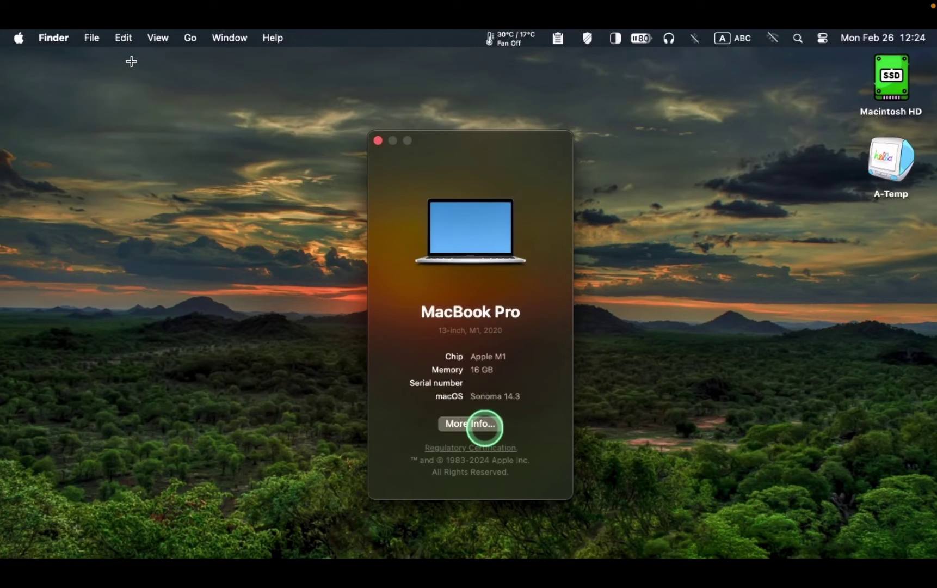
pyautogui.click(483, 425)
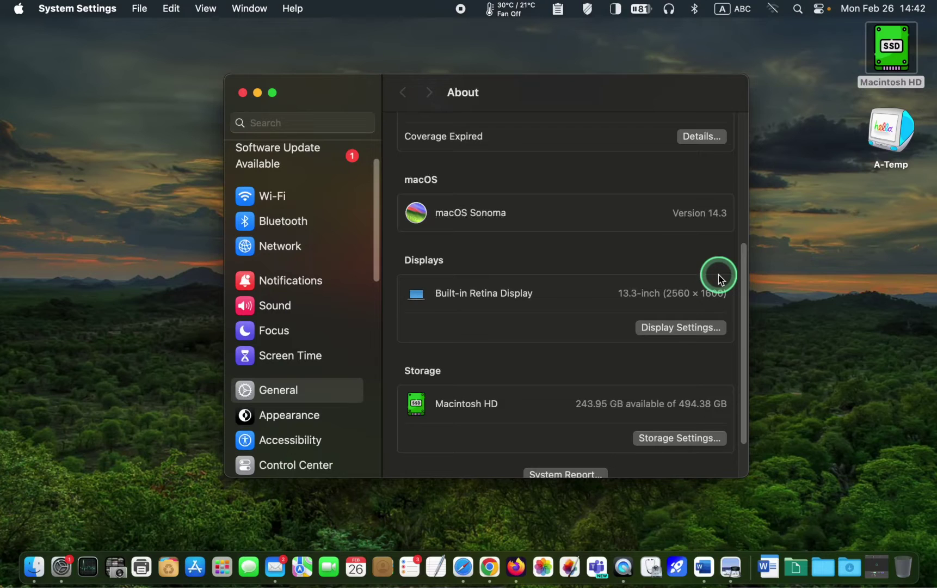
pyautogui.scroll(-3, 719, 286)
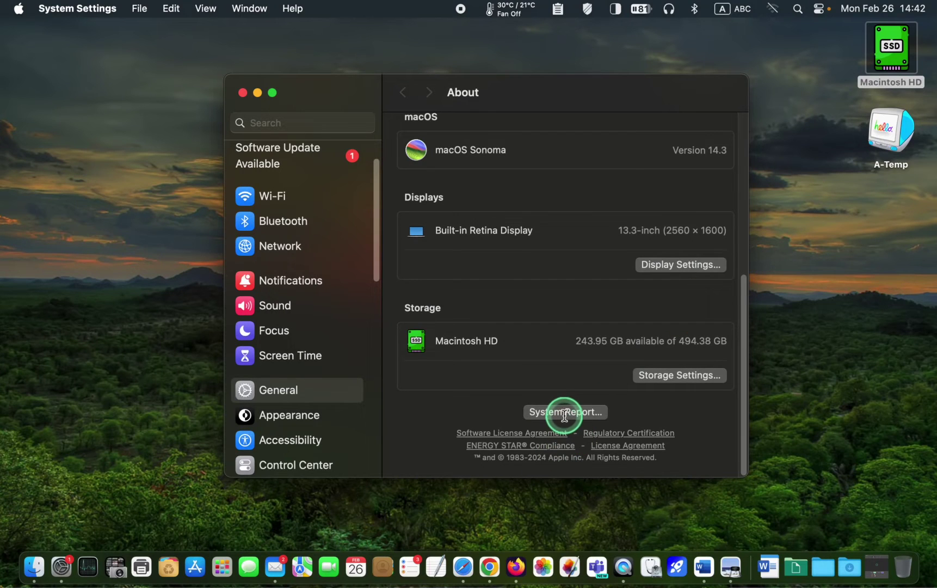
pyautogui.click(564, 412)
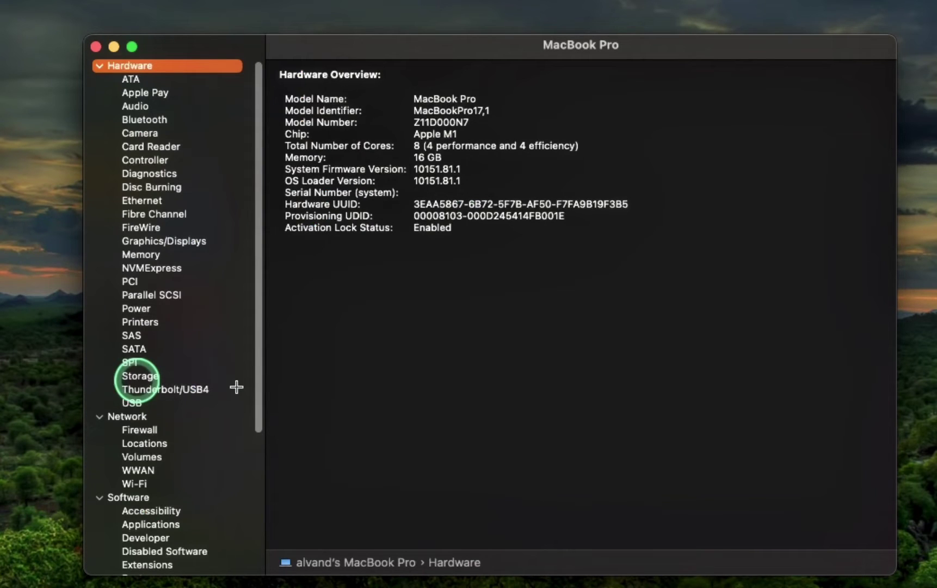
# Show Storage in System Information to see Macintosh HD's verified SSD status
pyautogui.click(139, 376)
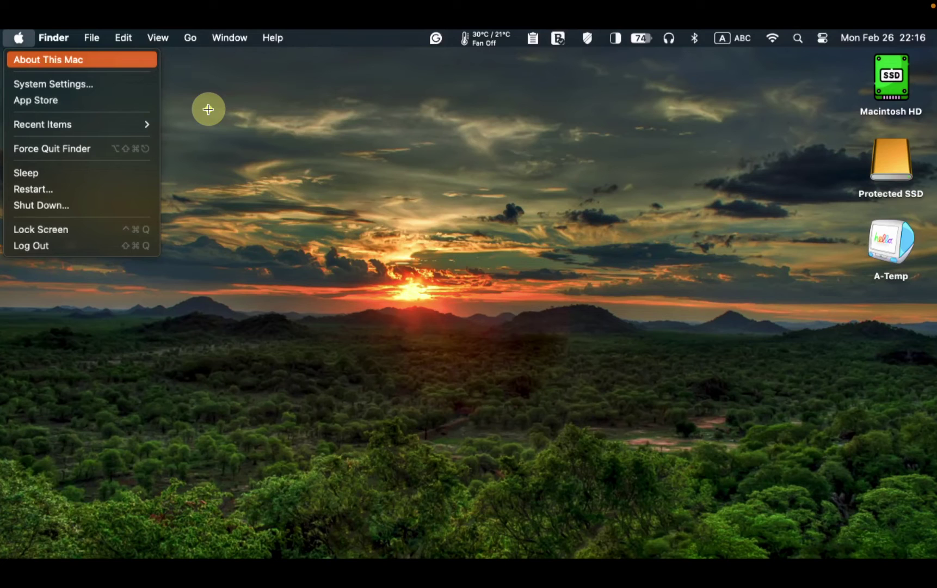
# Reopen the System Report to check the Samsung PSSD T7's S.M.A.R.T. status under USB
pyautogui.click(129, 59)
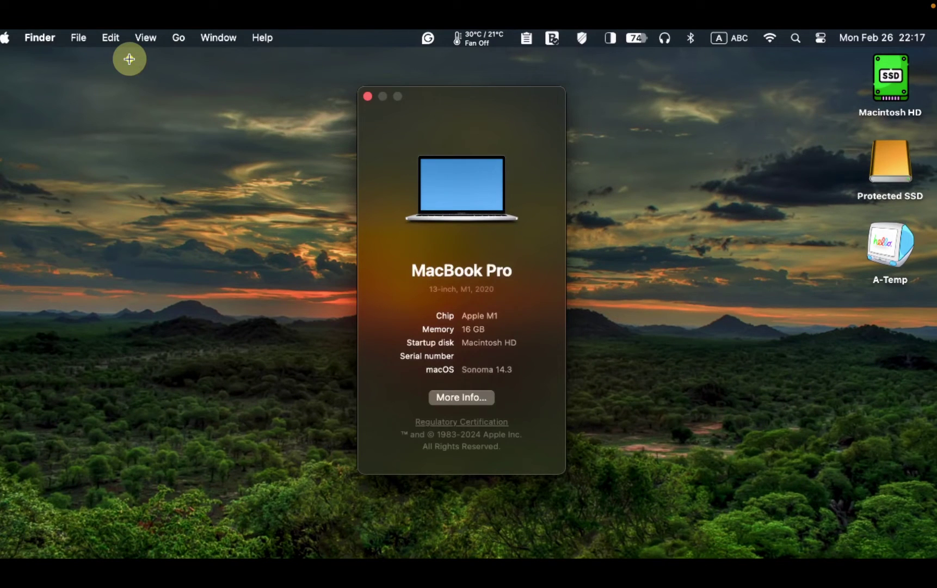
pyautogui.click(483, 394)
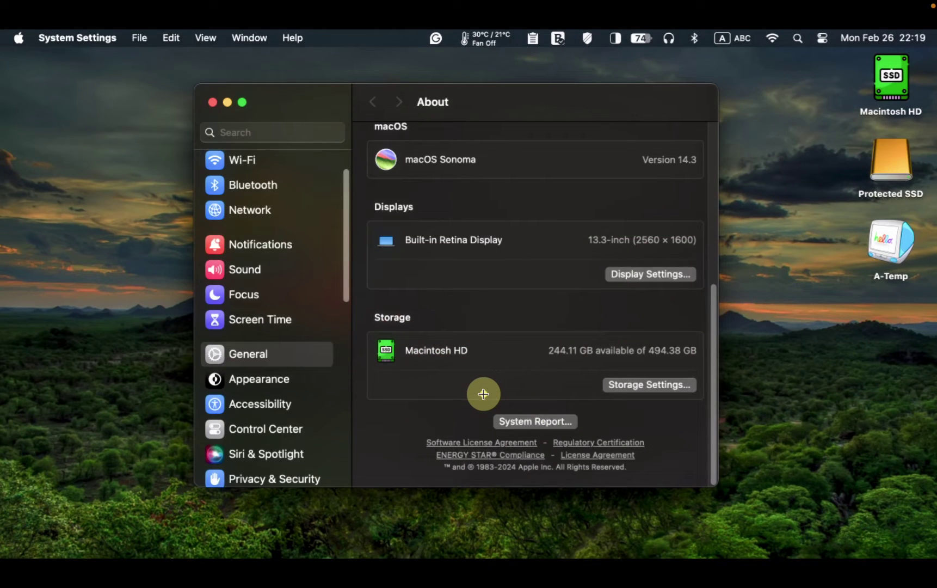
pyautogui.click(565, 423)
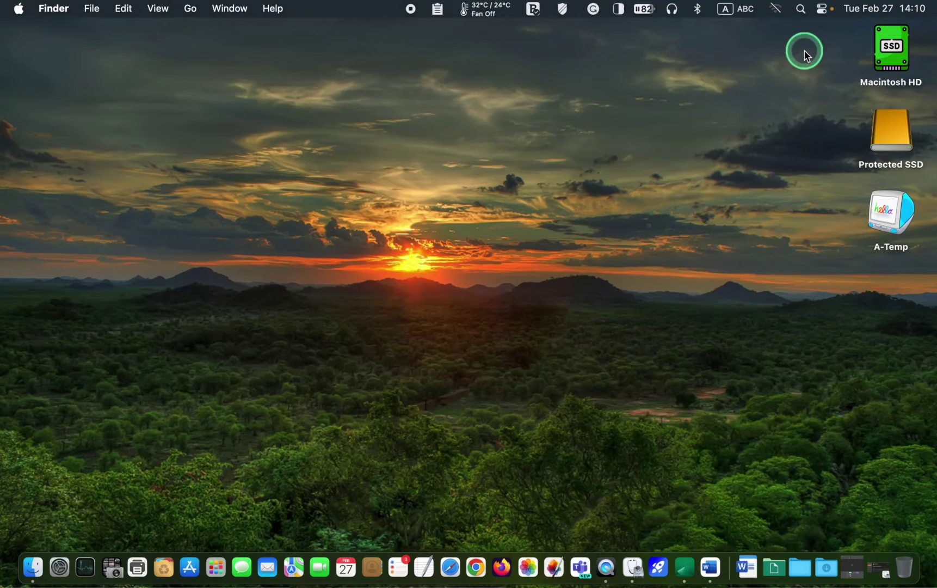
# Launch Disk Utility from Spotlight and set the sidebar to Show All Devices
pyautogui.click(801, 9)
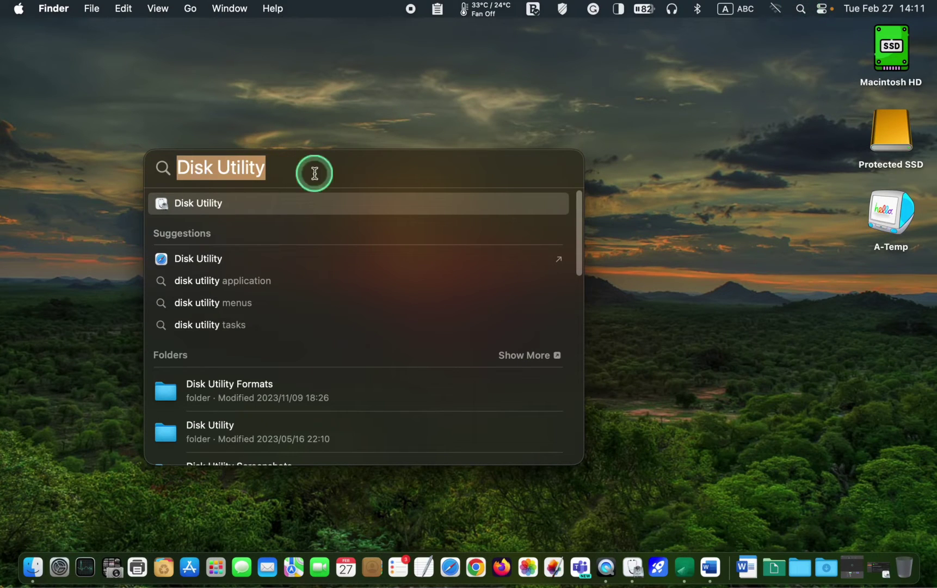
pyautogui.click(252, 213)
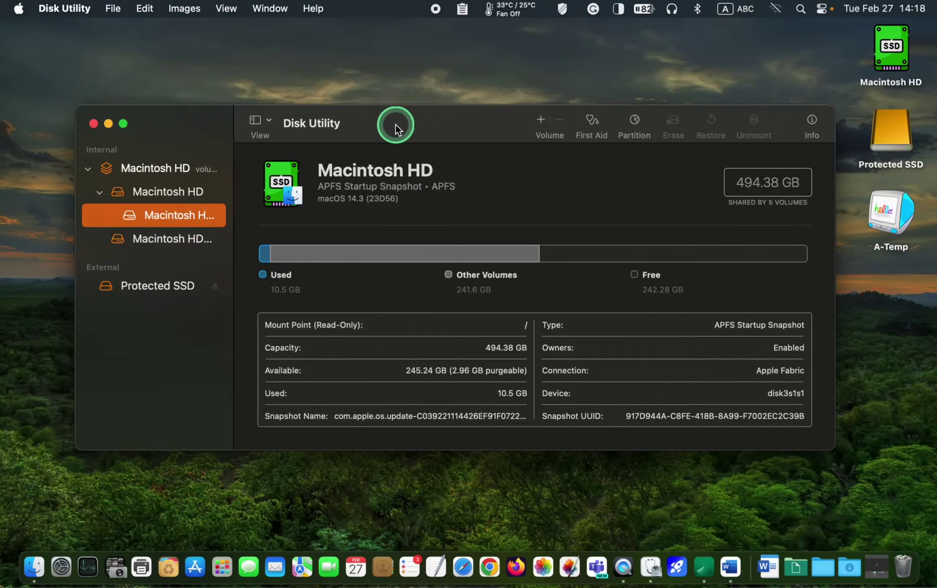
pyautogui.click(270, 123)
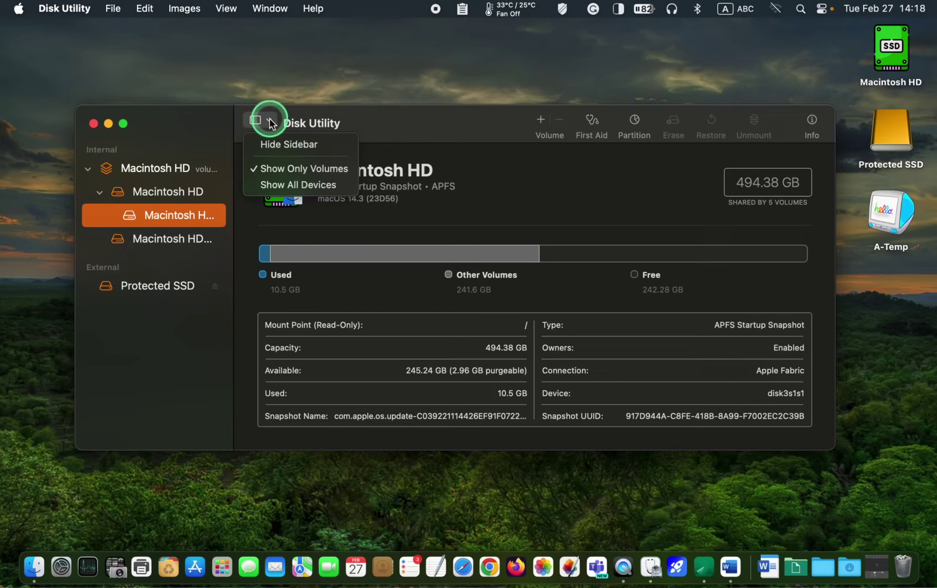
pyautogui.click(346, 186)
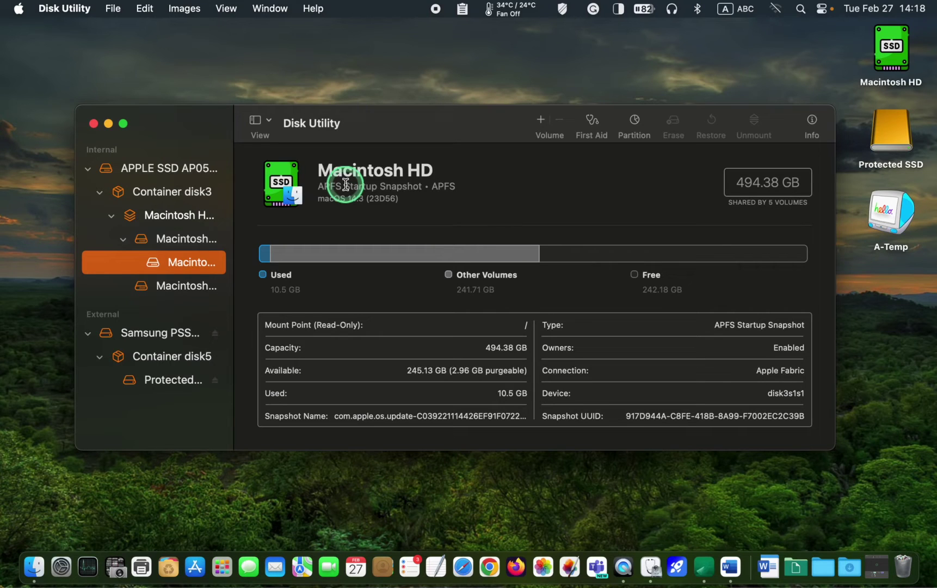
# View APPLE SSD AP0512Q Media's verified SMART status, then the Samsung PSSD T7 Media details
pyautogui.click(192, 168)
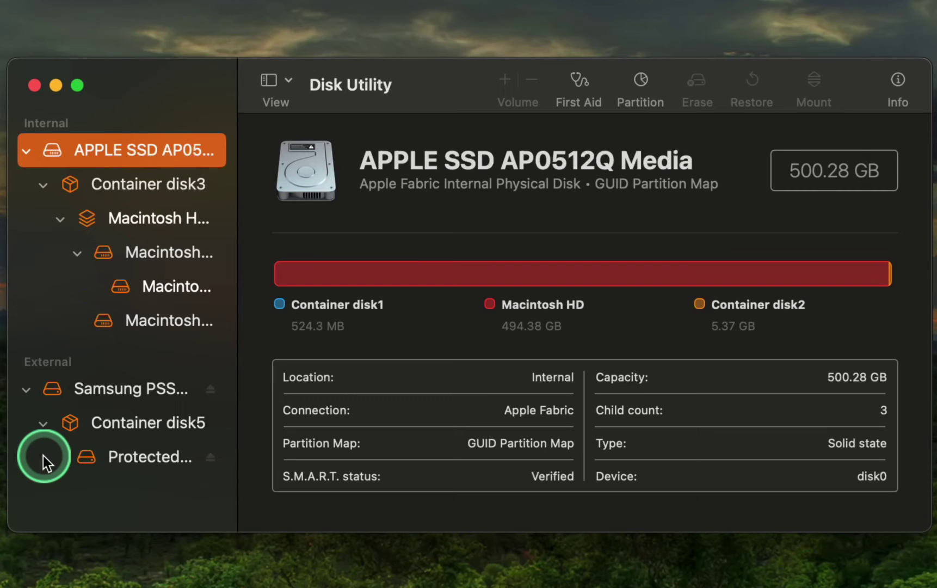
pyautogui.click(107, 388)
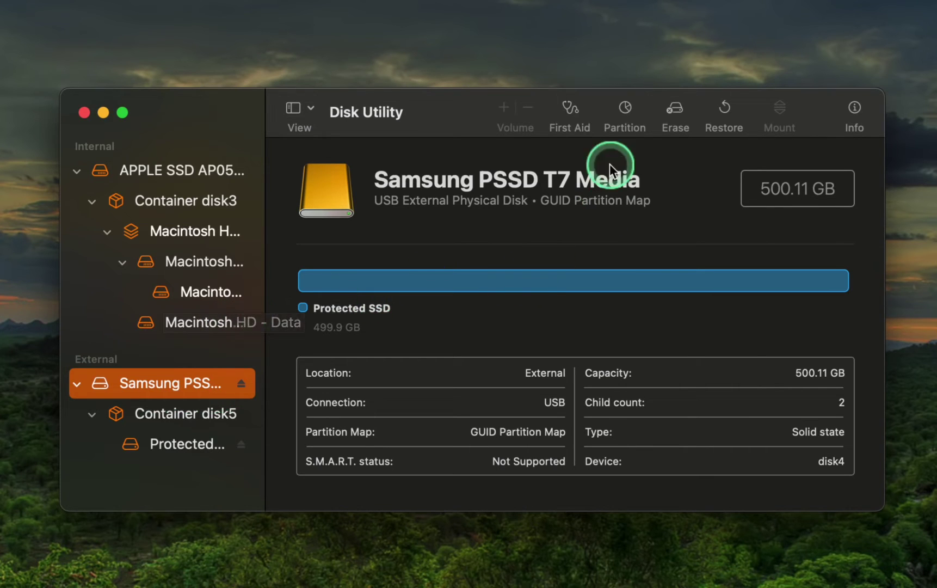
# Start First Aid on the Samsung PSSD T7 Media and confirm Run
pyautogui.click(570, 112)
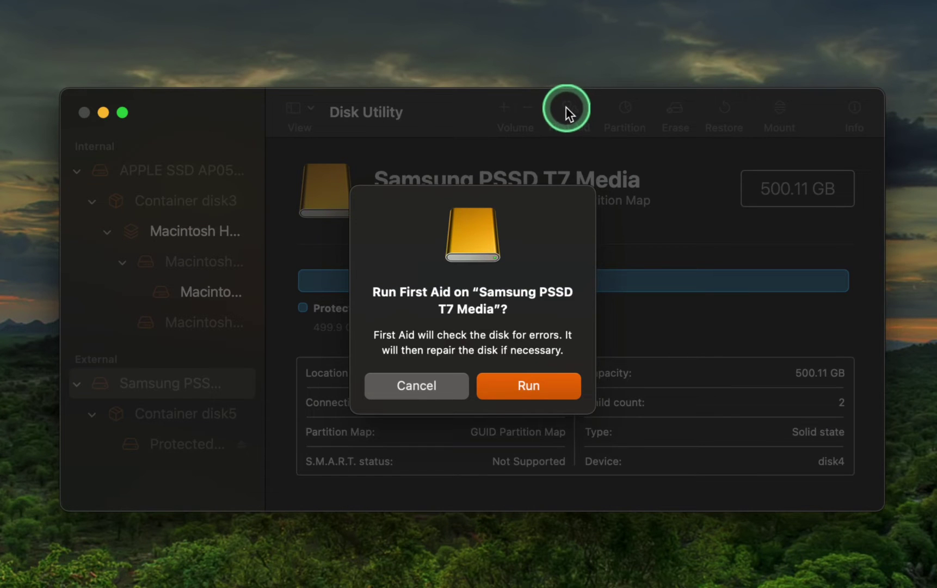
pyautogui.click(522, 382)
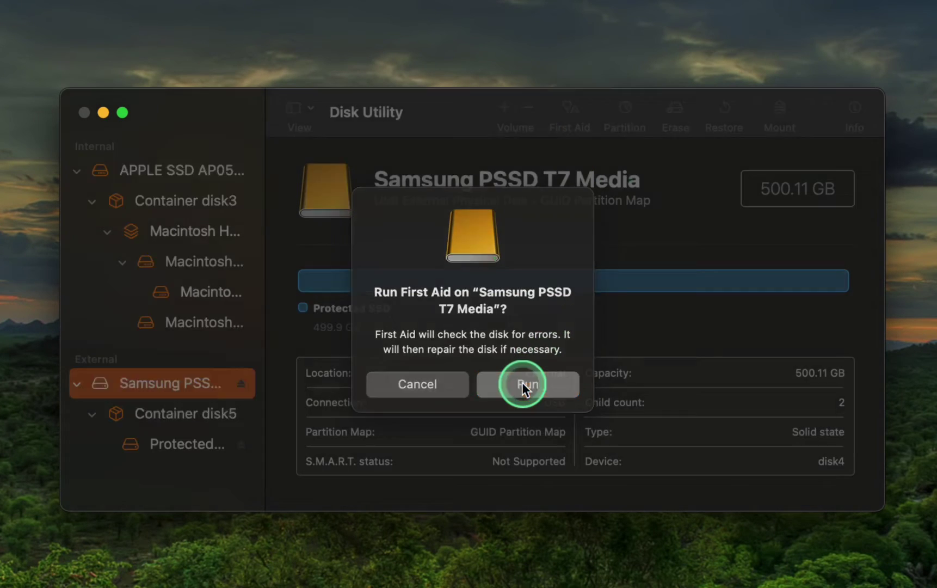